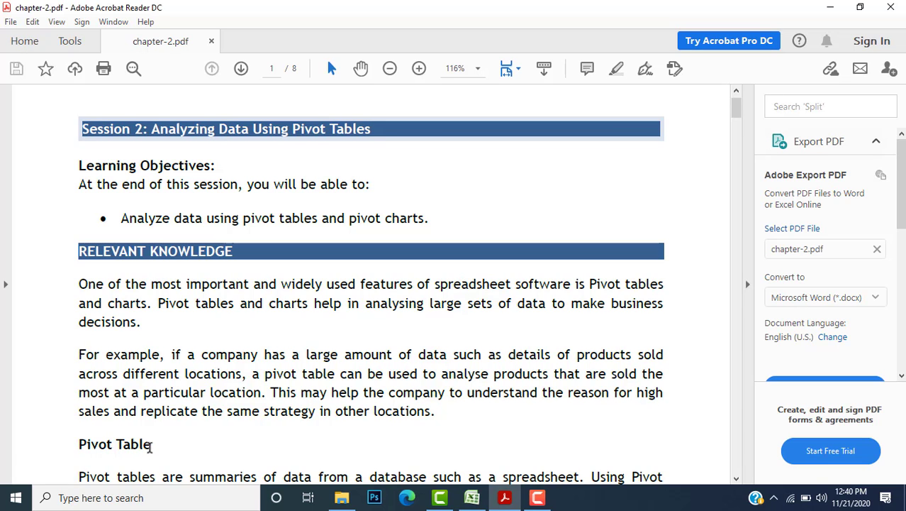
Step: Read the Relevant Knowledge and Pivot Table sections of chapter-2.pdf
{"action": "scroll", "coordinate": [149, 445], "scroll_direction": "down", "scroll_amount": 1}
{"action": "scroll", "coordinate": [150, 445], "scroll_direction": "down", "scroll_amount": 4}
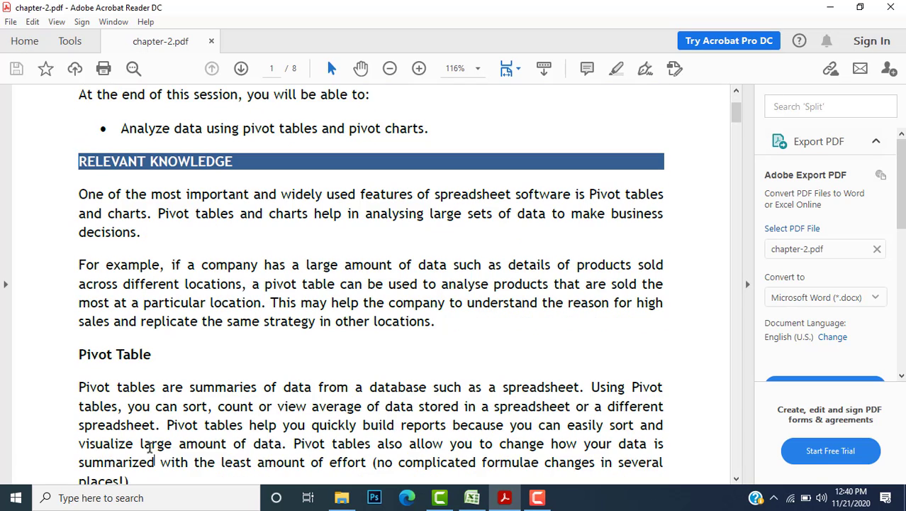
{"action": "scroll", "coordinate": [150, 445], "scroll_direction": "down", "scroll_amount": 2}
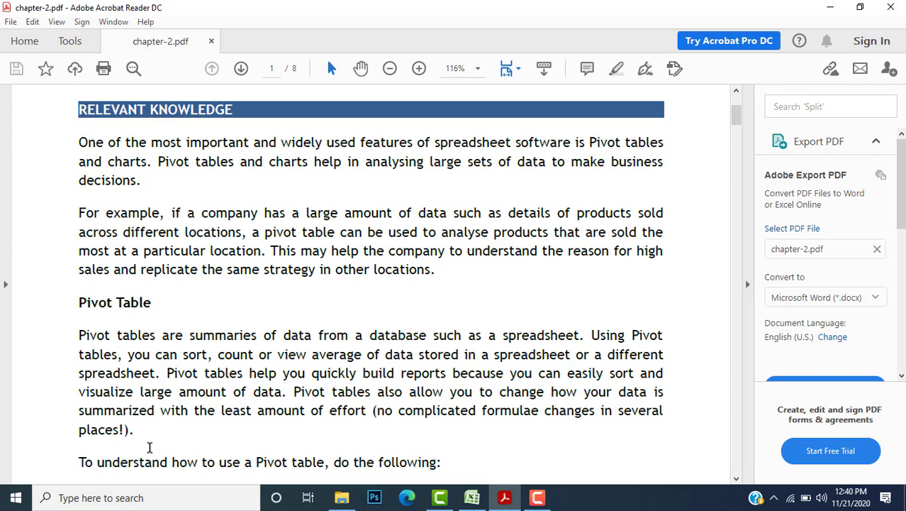
{"action": "left_click", "coordinate": [150, 447]}
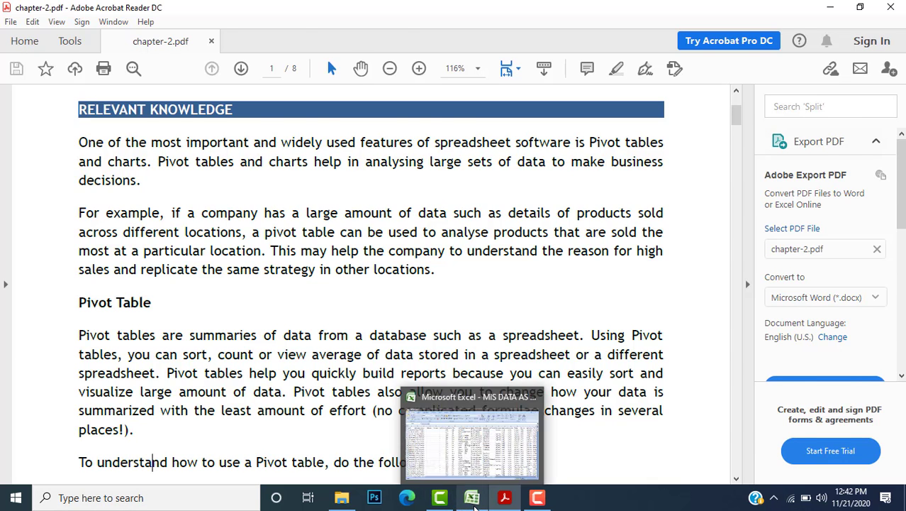
Step: Switch to the MIS DATA AS ON 29 OCT 2020 workbook in Excel and create a PivotTable from student data A1:DE310 on a new worksheet
{"action": "left_click", "coordinate": [473, 498]}
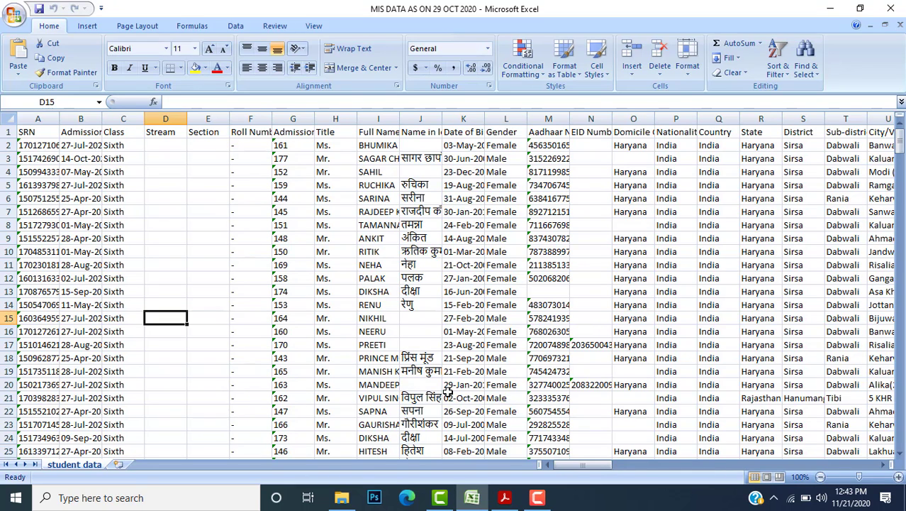
{"action": "left_click", "coordinate": [85, 26]}
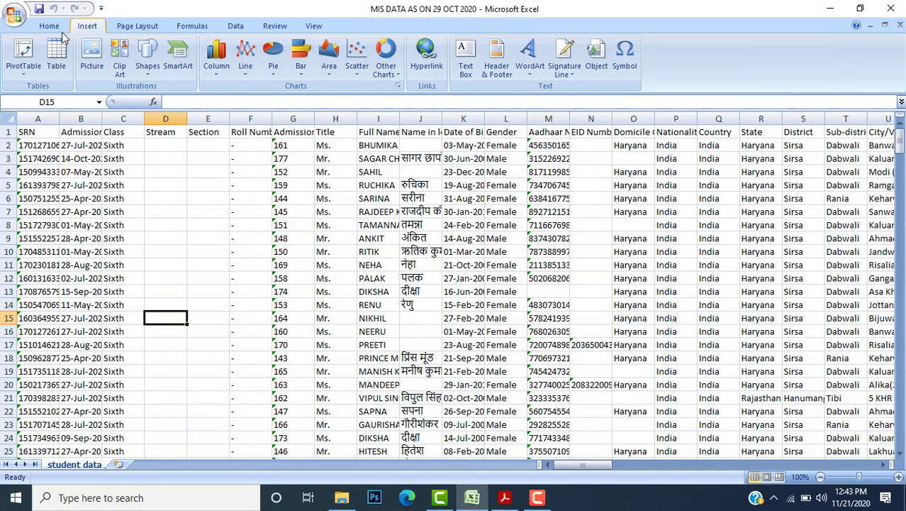
{"action": "left_click", "coordinate": [25, 52]}
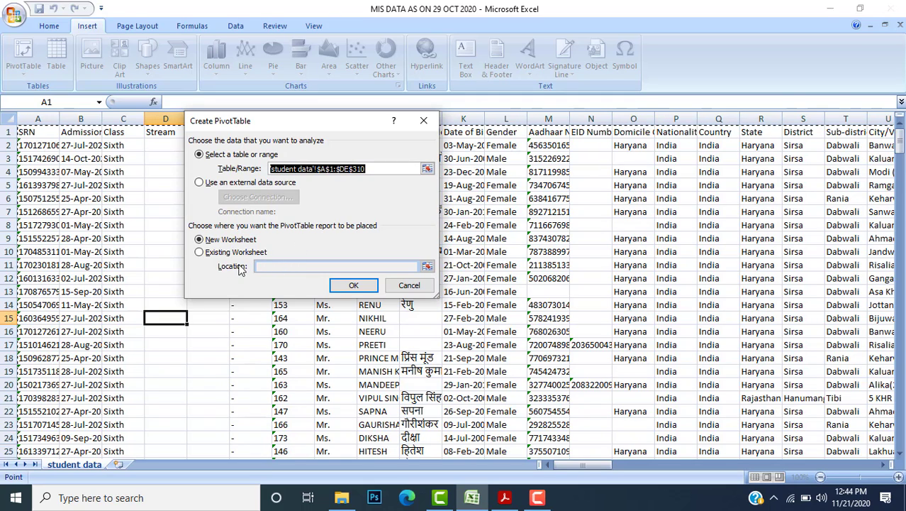
{"action": "left_click", "coordinate": [353, 287]}
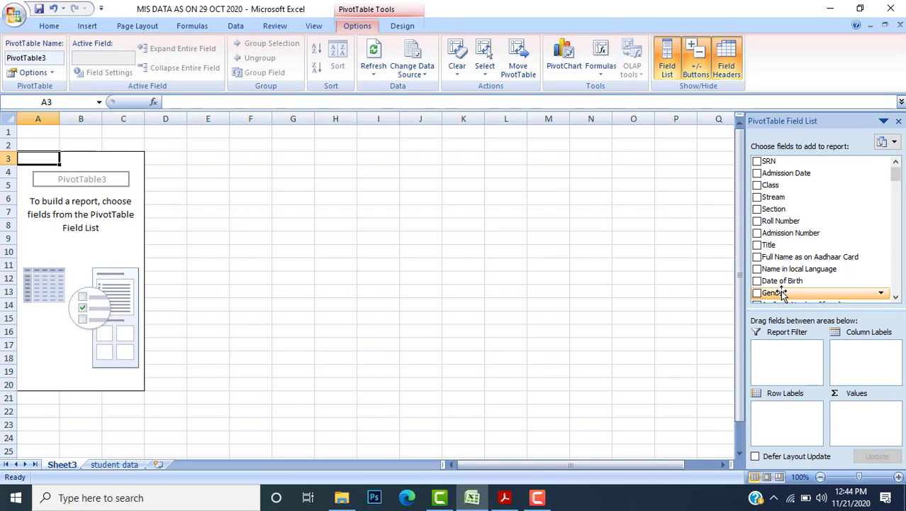
Step: Lay out the PivotTable with Class as row labels, Gender as column labels and the count of Gender as values
{"action": "left_click_drag", "start_coordinate": [773, 185], "coordinate": [776, 413]}
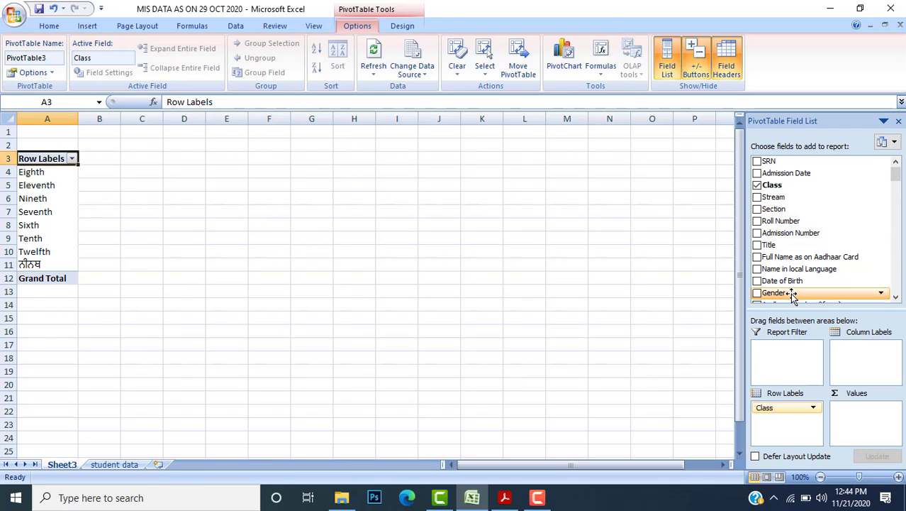
{"action": "left_click_drag", "start_coordinate": [793, 296], "coordinate": [864, 352]}
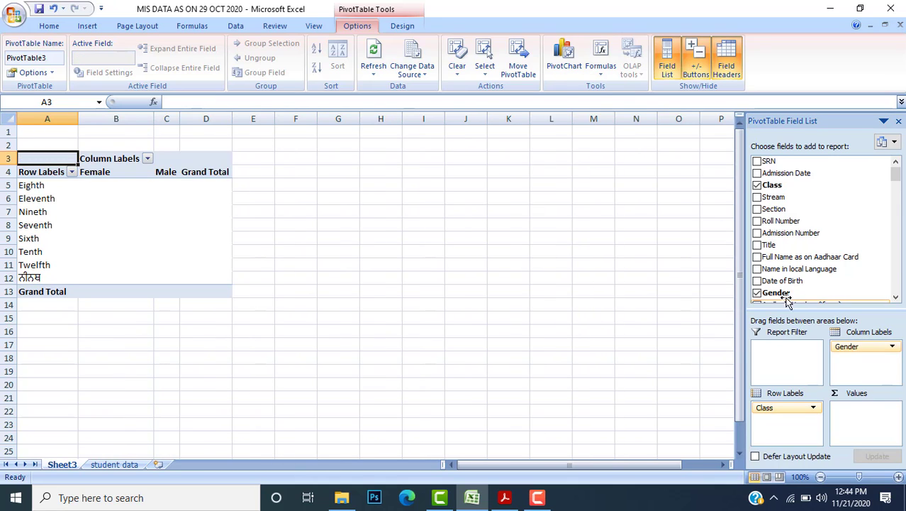
{"action": "left_click_drag", "start_coordinate": [787, 301], "coordinate": [873, 419]}
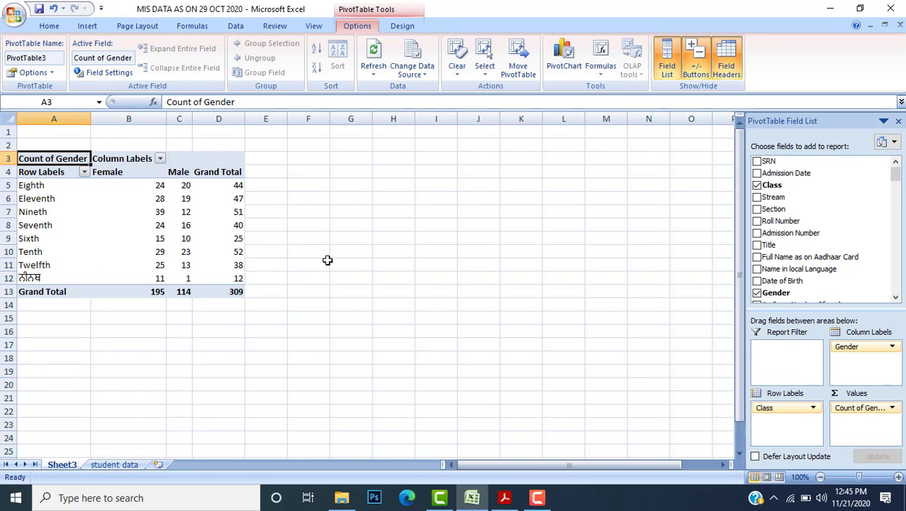
Step: Filter the PivotTable's Class row labels to only Eighth
{"action": "left_click", "coordinate": [84, 173]}
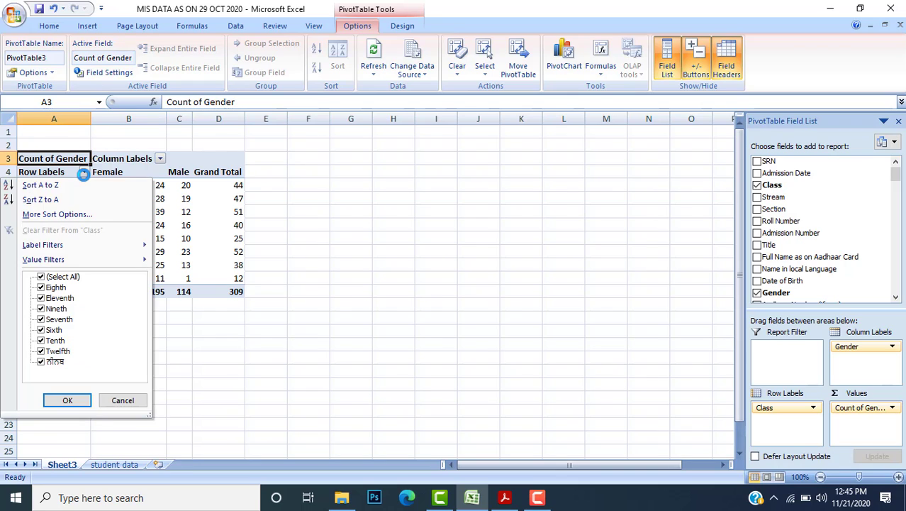
{"action": "left_click", "coordinate": [40, 277]}
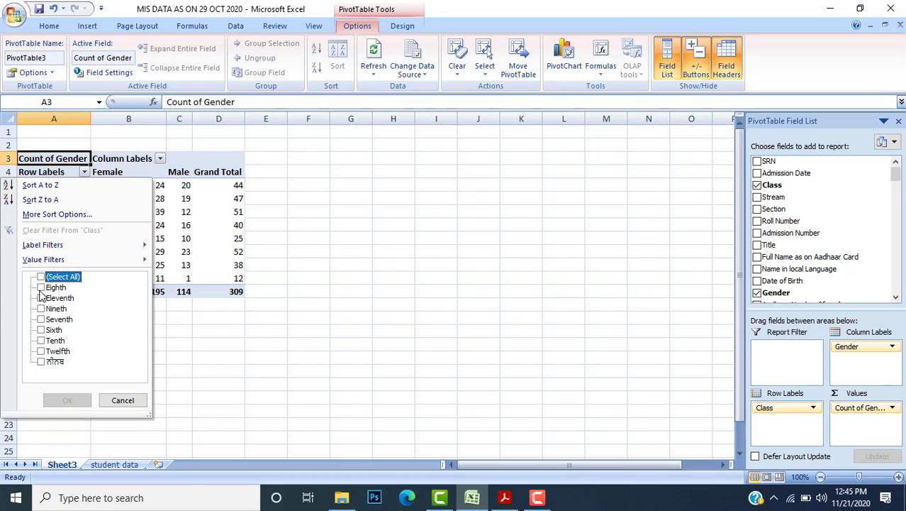
{"action": "left_click", "coordinate": [40, 287]}
{"action": "left_click", "coordinate": [68, 399]}
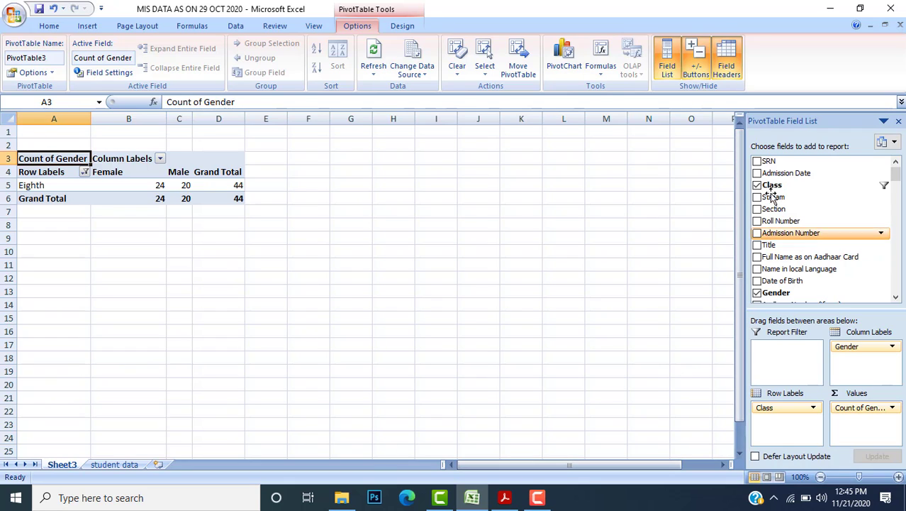
Step: Add Stream beneath Class in the row labels, filter the classes to only Twelfth, and collapse and re-expand the Twelfth group
{"action": "left_click_drag", "start_coordinate": [773, 199], "coordinate": [783, 440]}
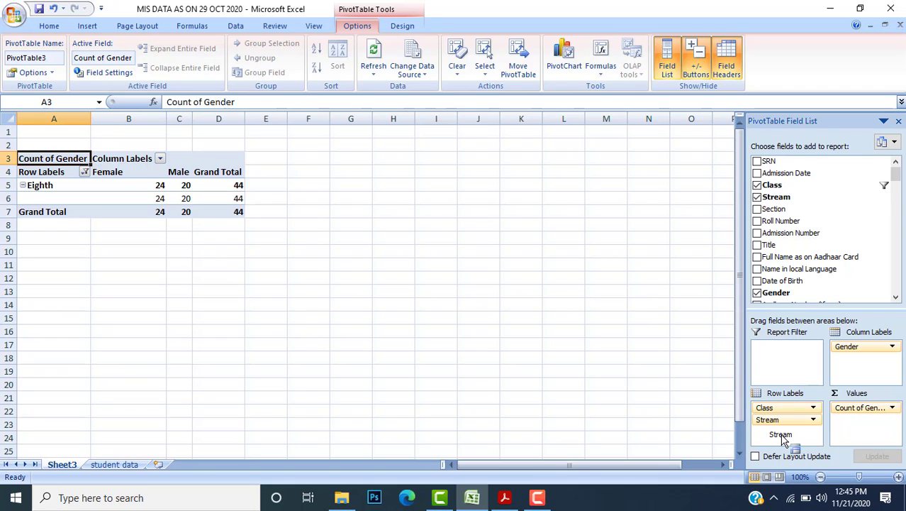
{"action": "left_click", "coordinate": [84, 173]}
{"action": "left_click", "coordinate": [41, 324]}
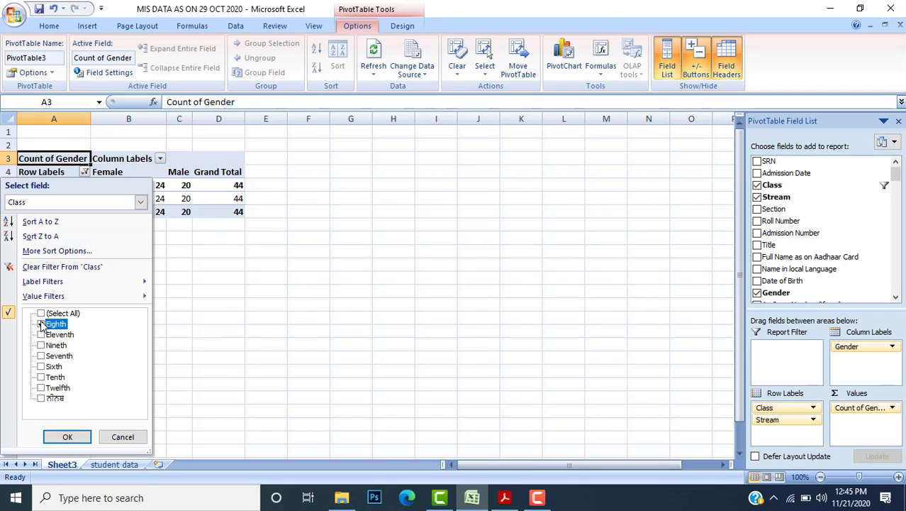
{"action": "left_click", "coordinate": [41, 324]}
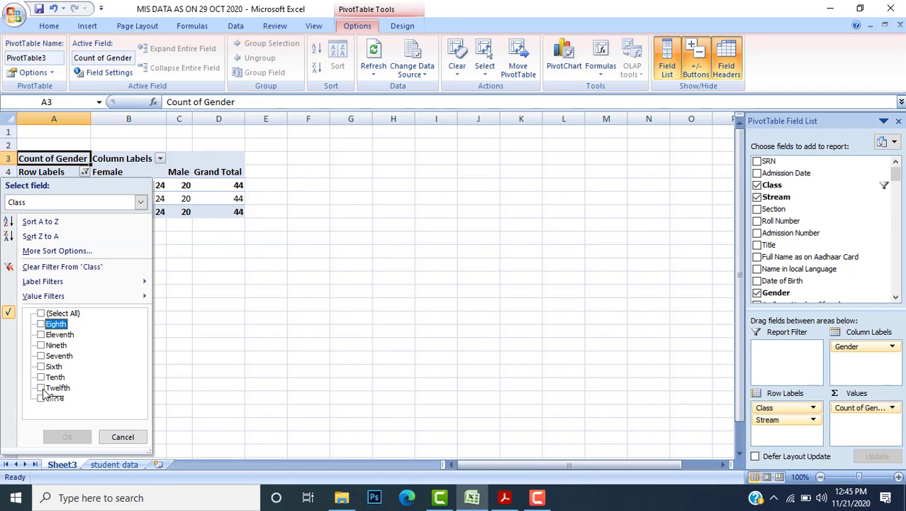
{"action": "left_click", "coordinate": [41, 388]}
{"action": "left_click", "coordinate": [67, 436]}
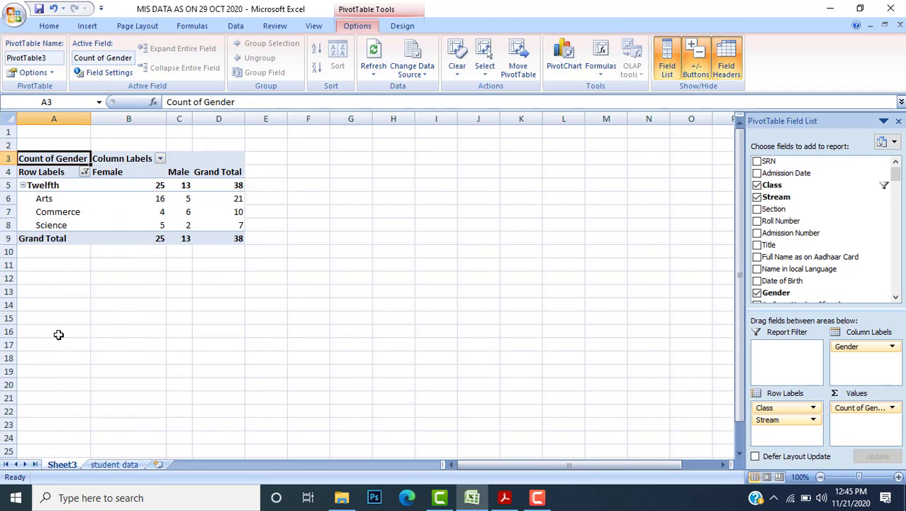
{"action": "left_click", "coordinate": [23, 185]}
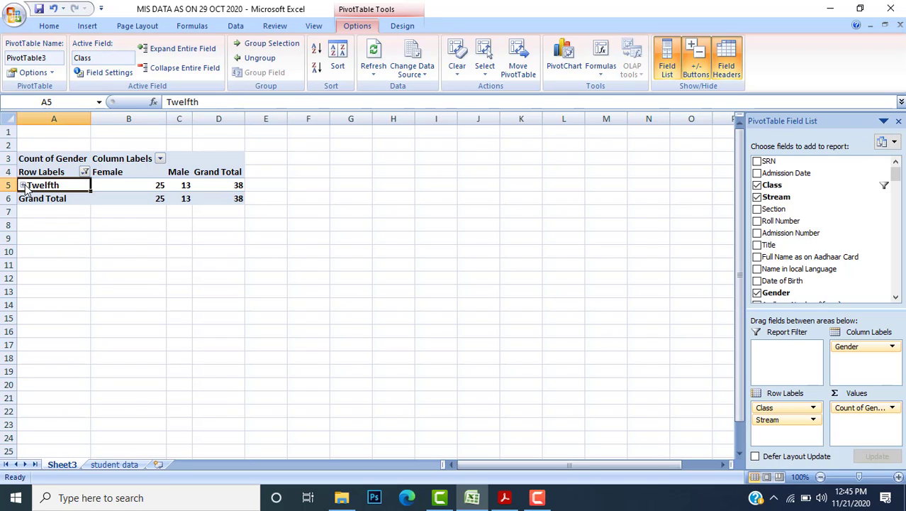
{"action": "left_click", "coordinate": [22, 186]}
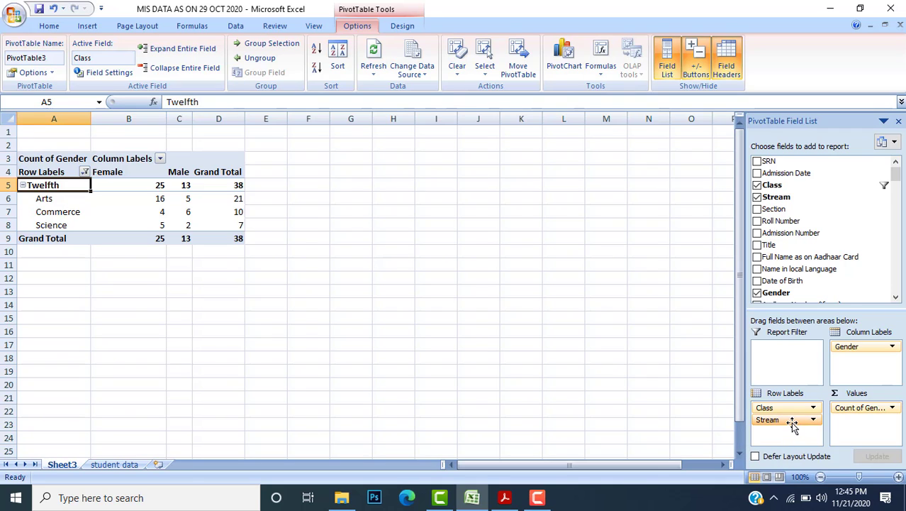
Step: Move Stream from the row labels to the report filter, allow multiple items, and filter it to only Arts
{"action": "left_click_drag", "start_coordinate": [792, 423], "coordinate": [787, 364]}
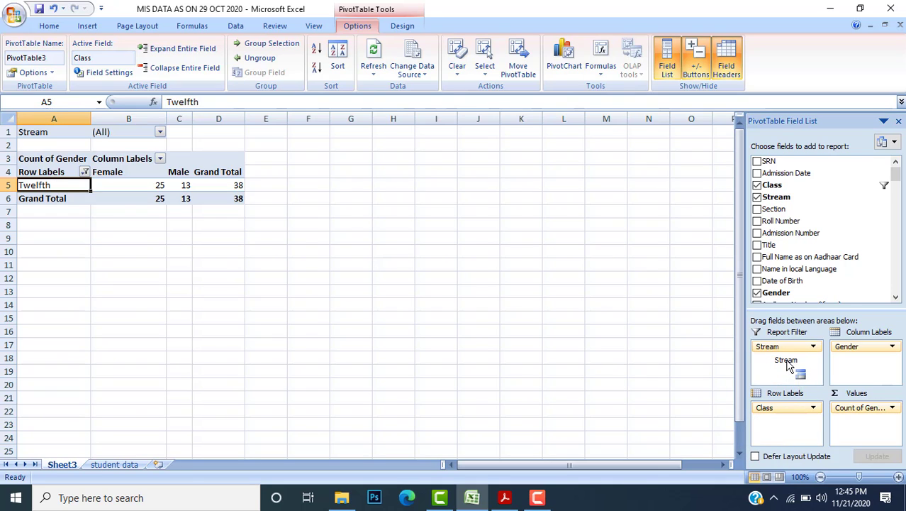
{"action": "left_click", "coordinate": [160, 134]}
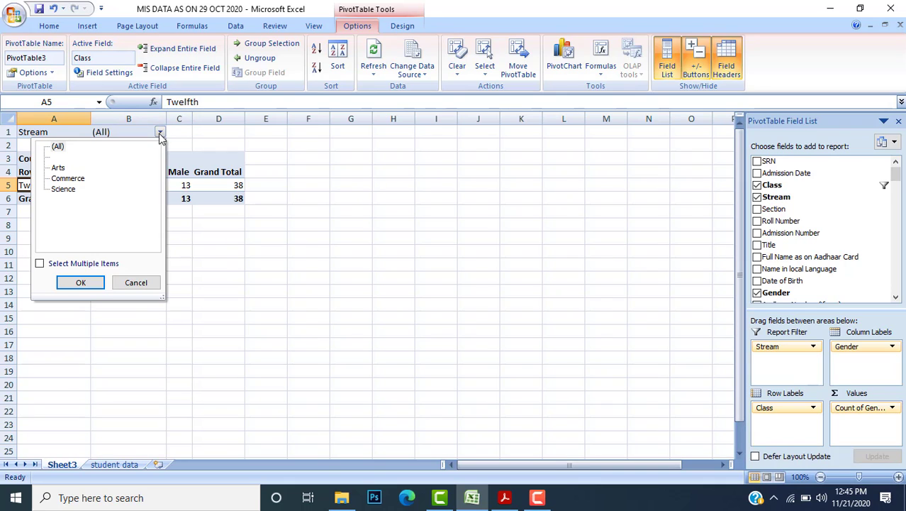
{"action": "left_click", "coordinate": [39, 263]}
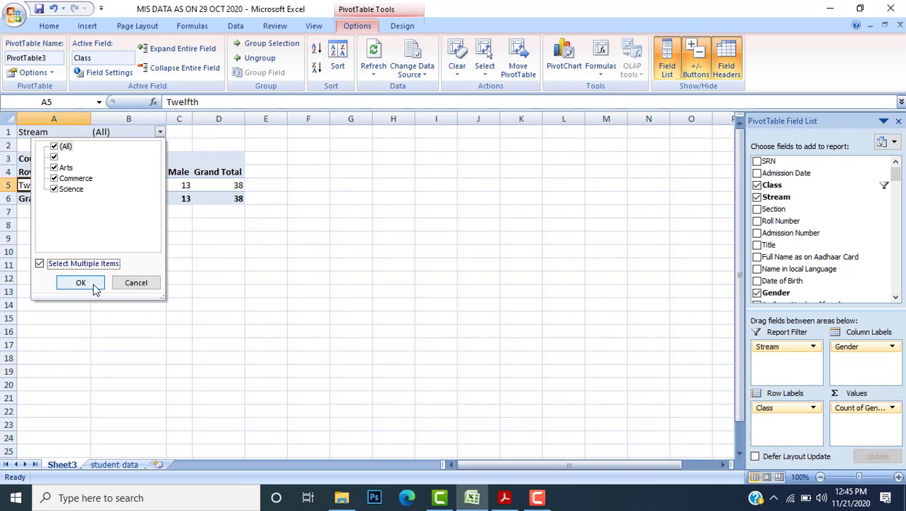
{"action": "left_click", "coordinate": [92, 285]}
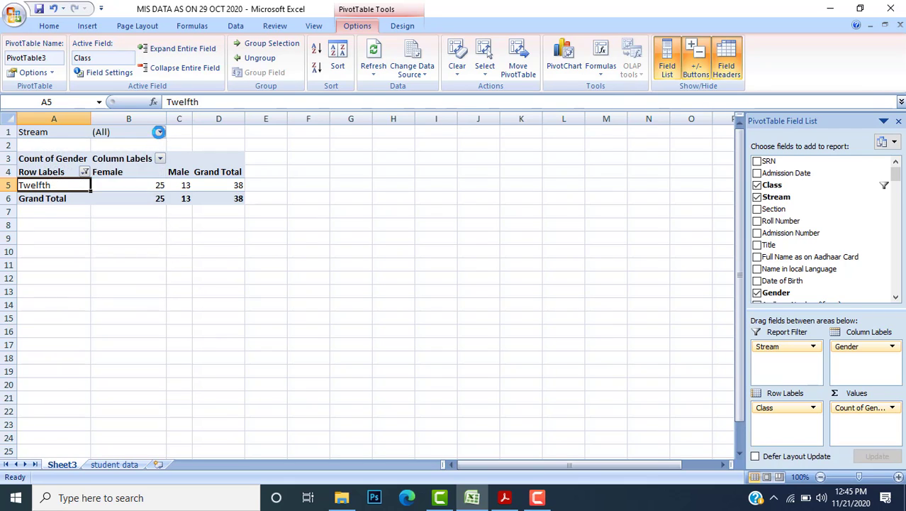
{"action": "left_click", "coordinate": [160, 133]}
{"action": "left_click", "coordinate": [55, 148]}
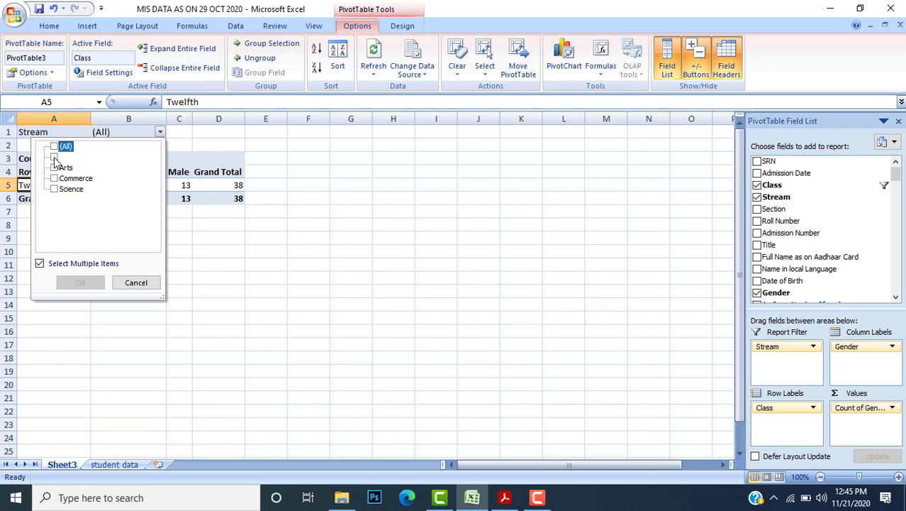
{"action": "left_click", "coordinate": [54, 168]}
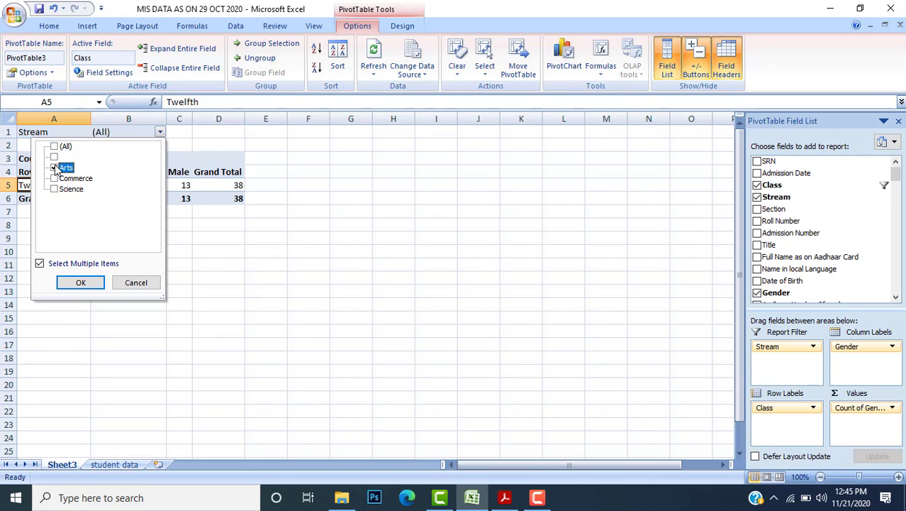
{"action": "left_click", "coordinate": [84, 283]}
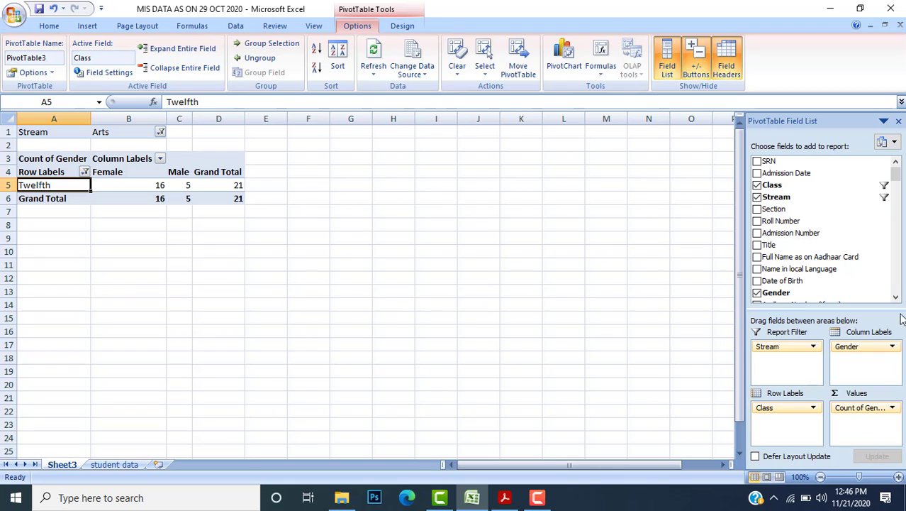
Step: Add the Category Name field beneath Gender in the column labels
{"action": "left_click_drag", "start_coordinate": [896, 299], "coordinate": [897, 301]}
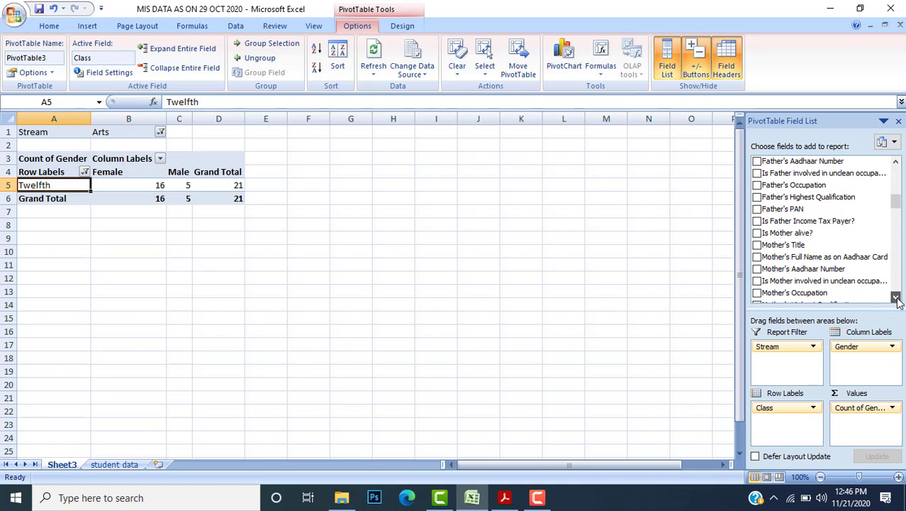
{"action": "left_click_drag", "start_coordinate": [897, 202], "coordinate": [904, 269]}
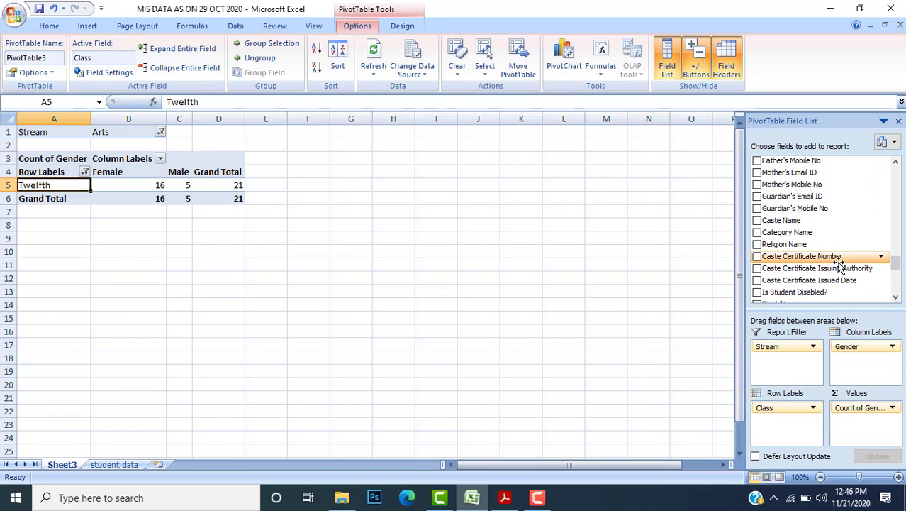
{"action": "left_click_drag", "start_coordinate": [812, 235], "coordinate": [883, 372]}
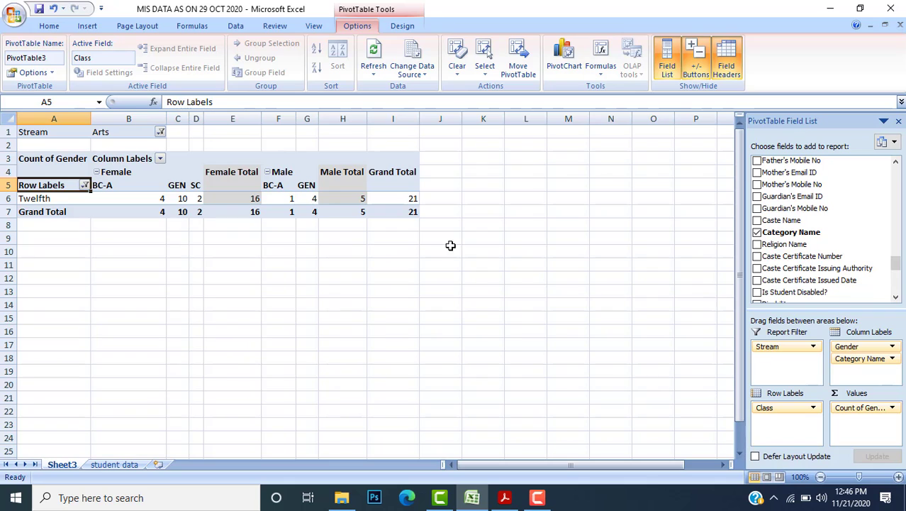
Step: Select all classes in the row label filter and all streams in the report filter
{"action": "left_click", "coordinate": [85, 185]}
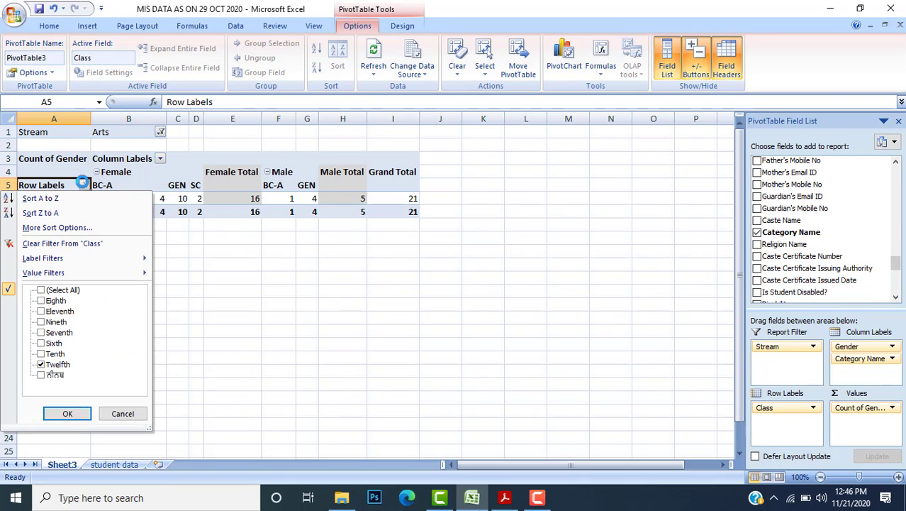
{"action": "left_click", "coordinate": [41, 290]}
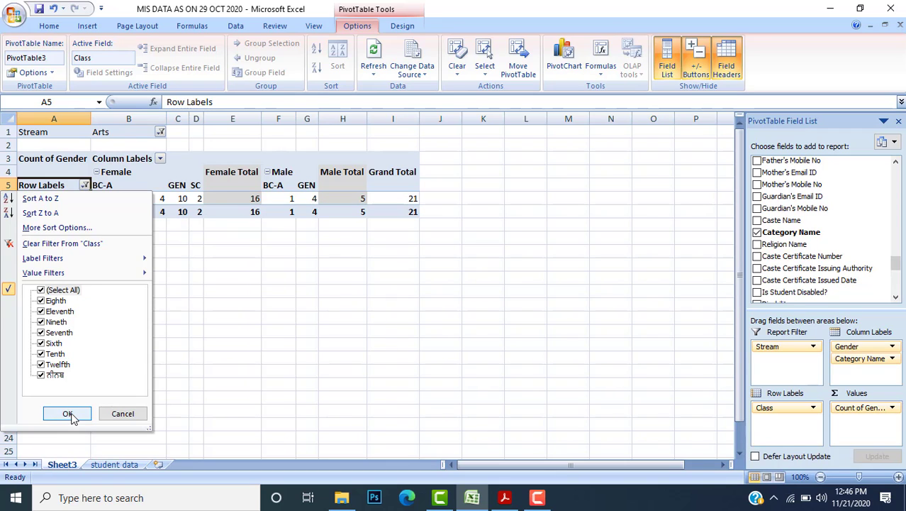
{"action": "left_click", "coordinate": [68, 414]}
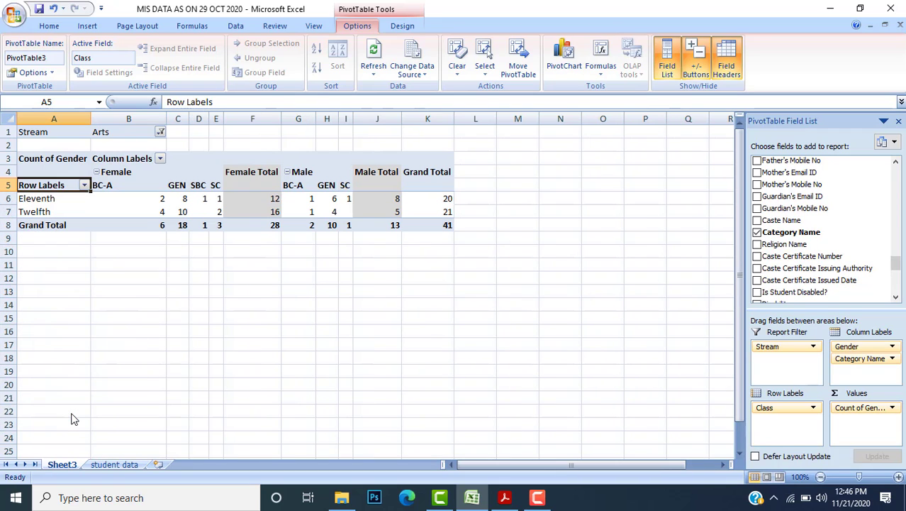
{"action": "left_click", "coordinate": [161, 134]}
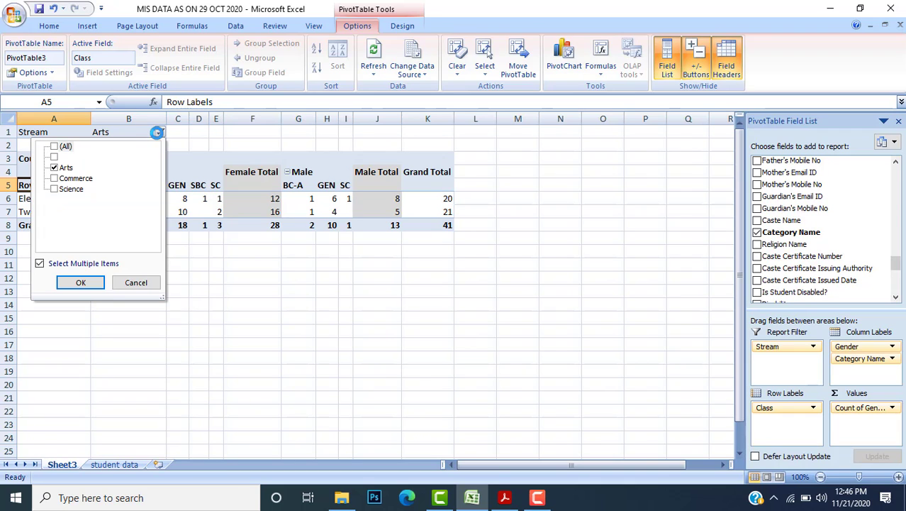
{"action": "left_click", "coordinate": [54, 146]}
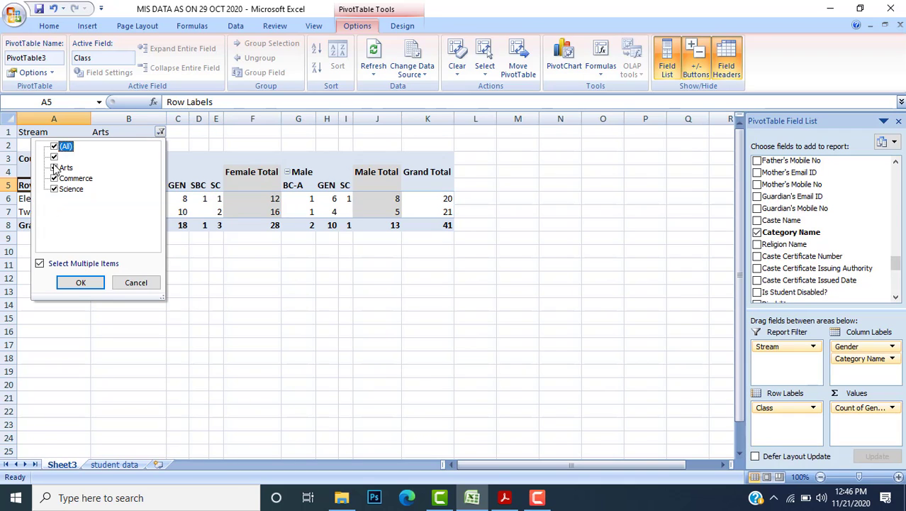
{"action": "left_click", "coordinate": [79, 283]}
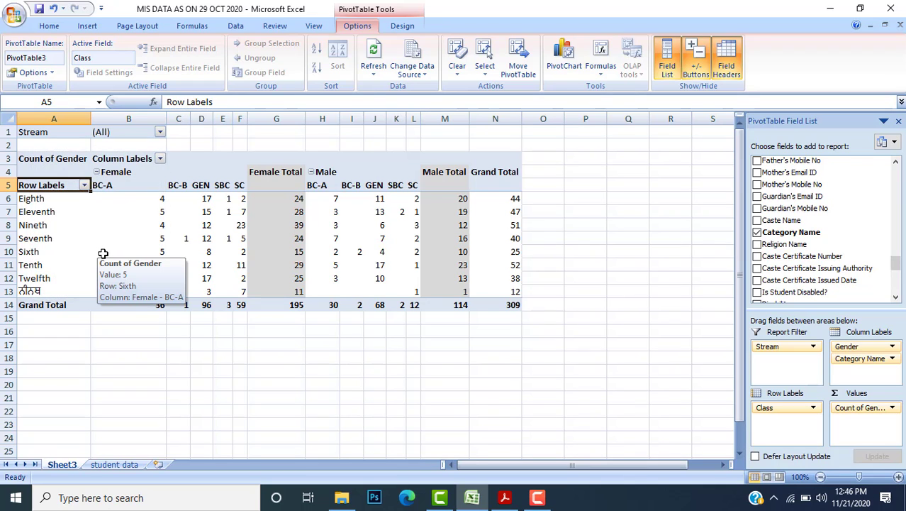